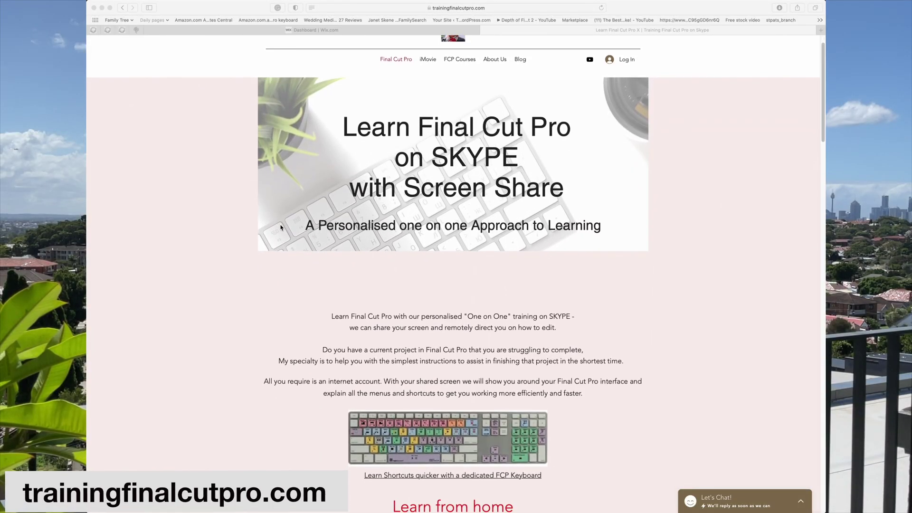
Change the f-16 Ken Burns End frame easing to Ease Out and preview the move.
{"action": "scroll", "coordinate": [280, 228], "scroll_direction": "down", "scroll_amount": 4}
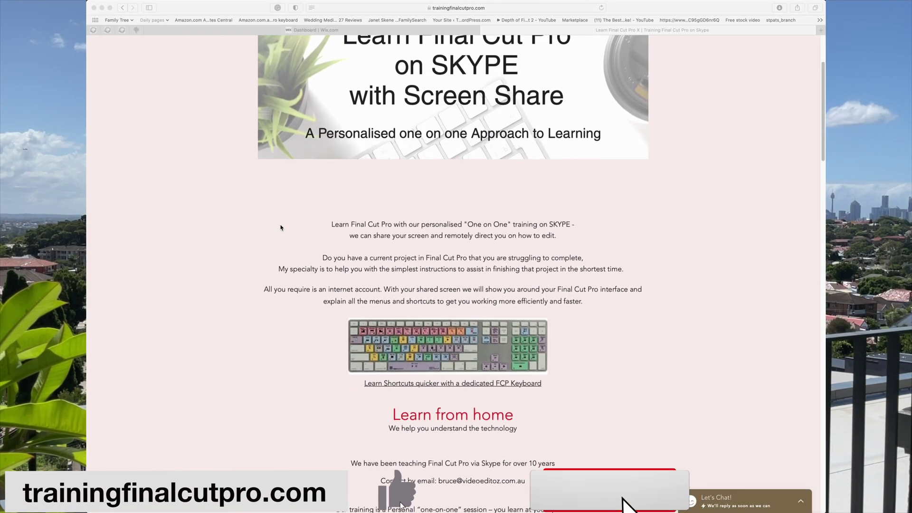
{"action": "scroll", "coordinate": [281, 228], "scroll_direction": "down", "scroll_amount": 3}
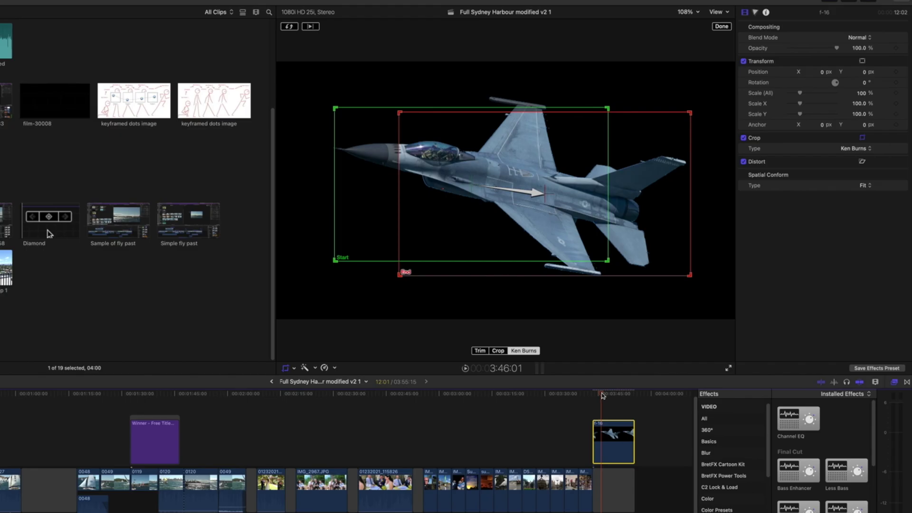
{"action": "right_click", "coordinate": [336, 263]}
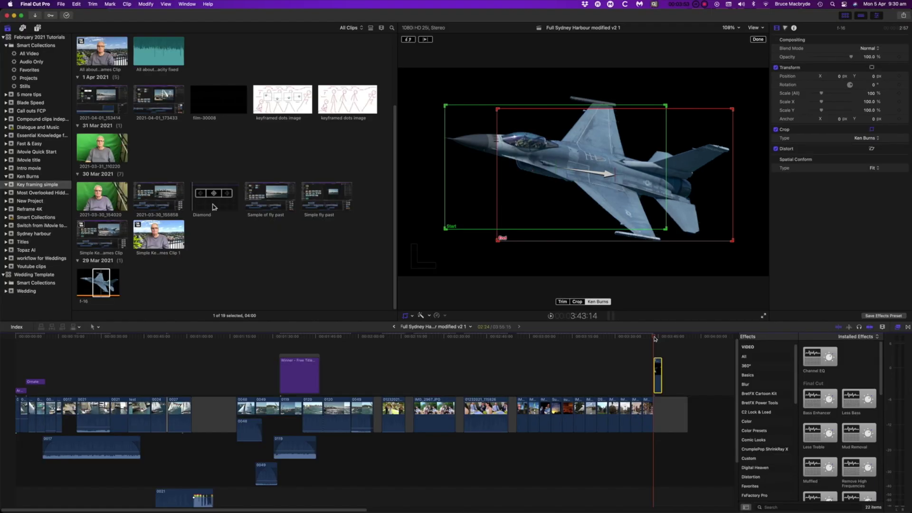
{"action": "key", "text": "space"}
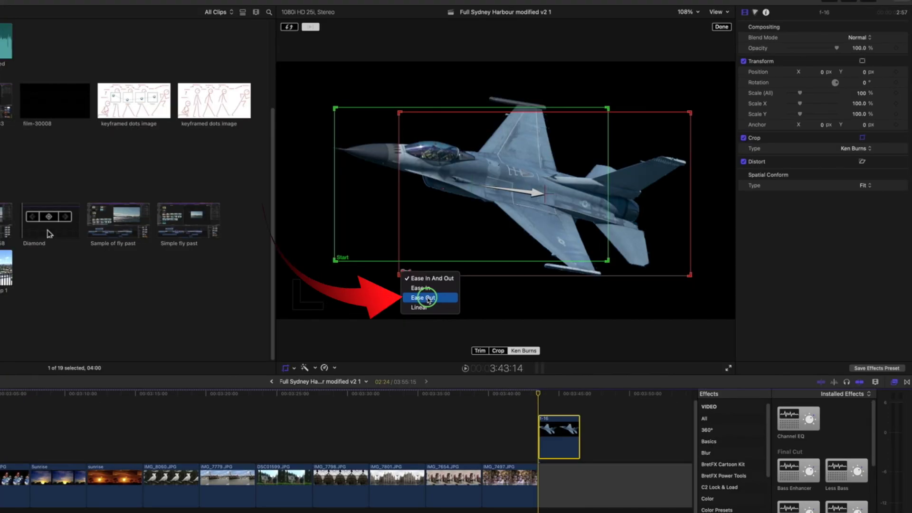
{"action": "left_click", "coordinate": [429, 299]}
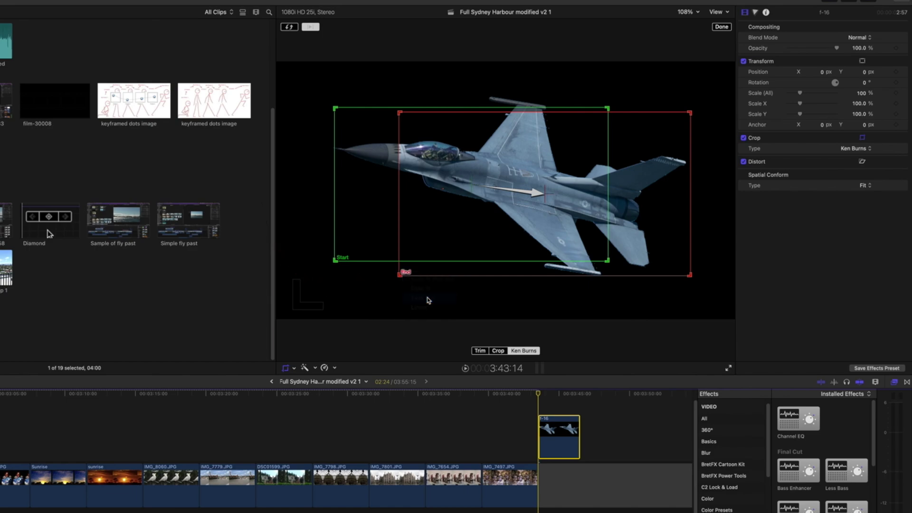
{"action": "left_click", "coordinate": [309, 27]}
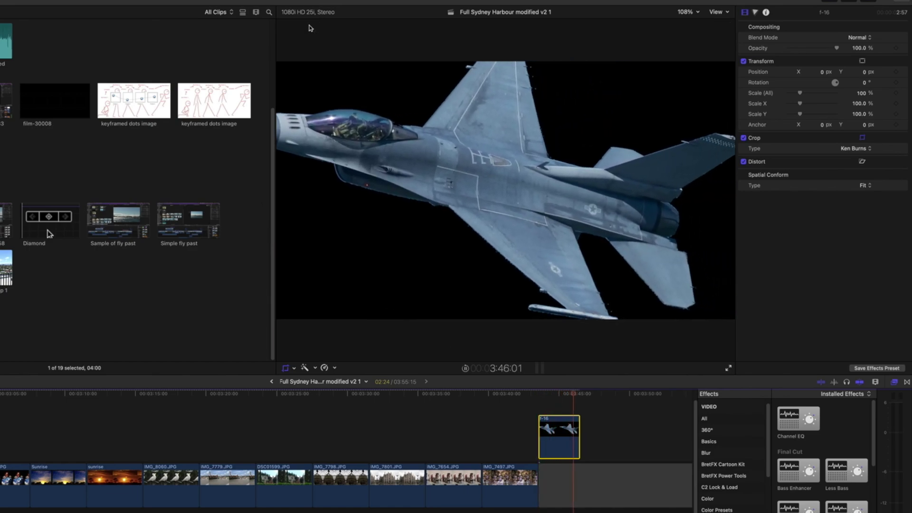
{"action": "left_click", "coordinate": [437, 192]}
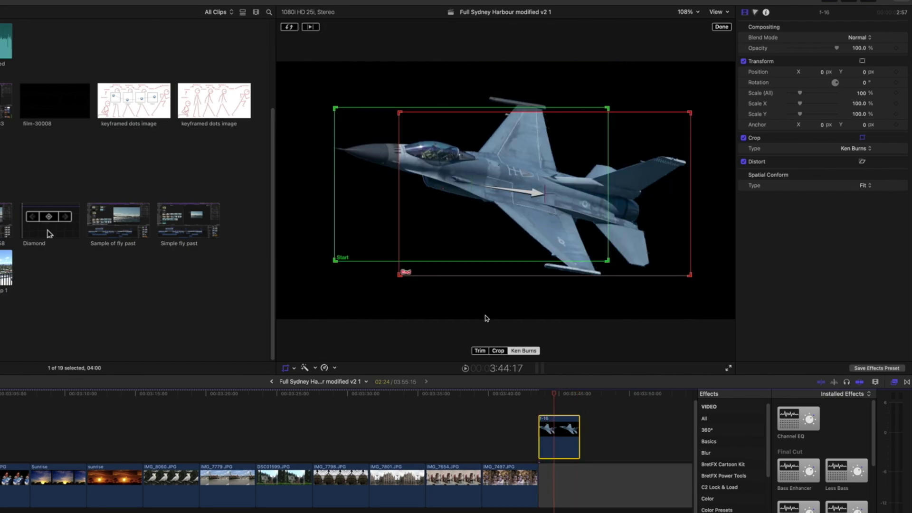
Give the f-16 Ken Burns Start frame Ease In And Out easing and preview the result.
{"action": "right_click", "coordinate": [402, 278]}
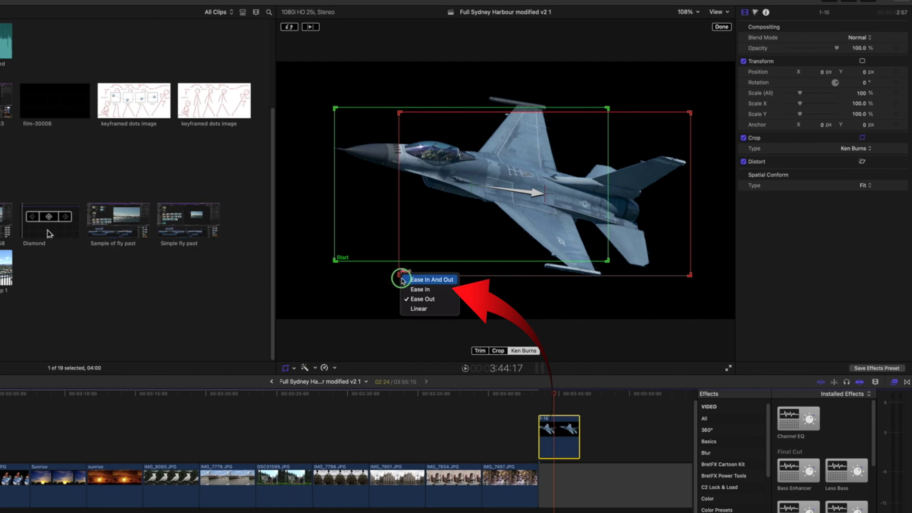
{"action": "left_click", "coordinate": [418, 308]}
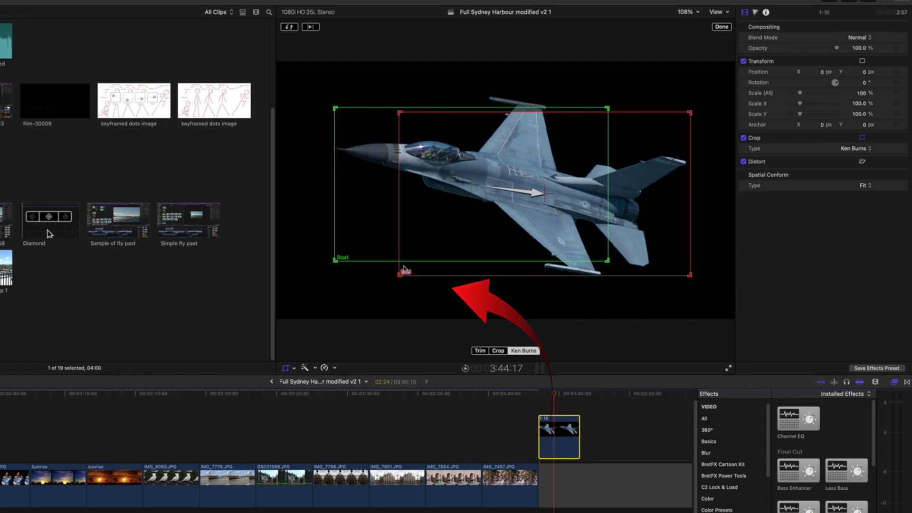
{"action": "left_click", "coordinate": [310, 28]}
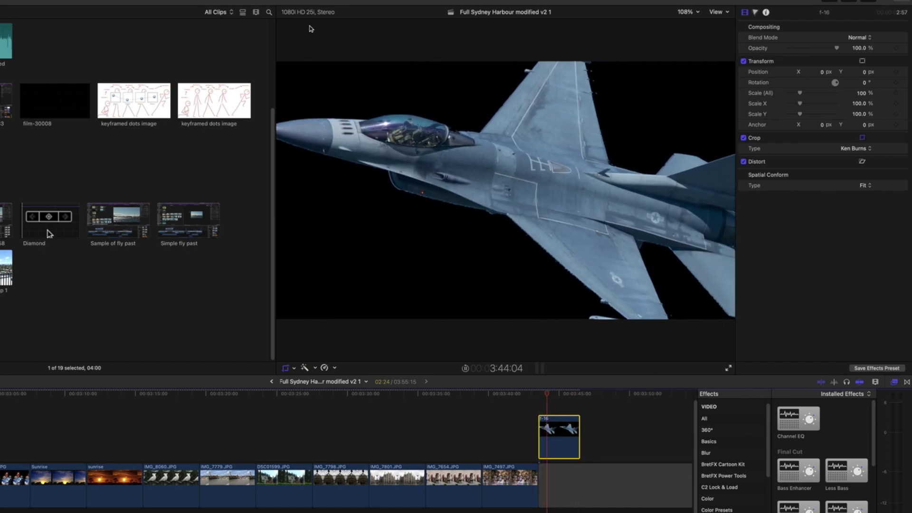
{"action": "left_click", "coordinate": [337, 262]}
{"action": "left_click", "coordinate": [343, 266]}
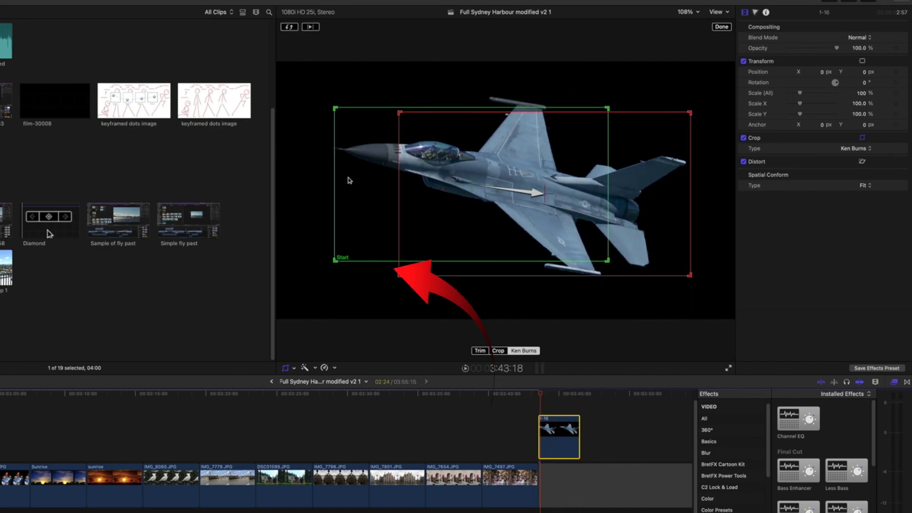
{"action": "left_click", "coordinate": [310, 27]}
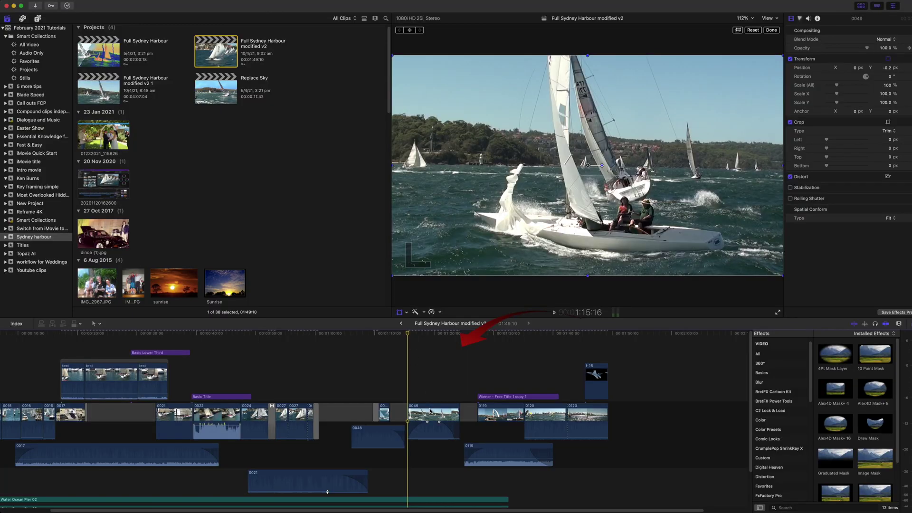
Select yacht clip 0049, move the playhead to about 1:17 and play it.
{"action": "left_click", "coordinate": [430, 412]}
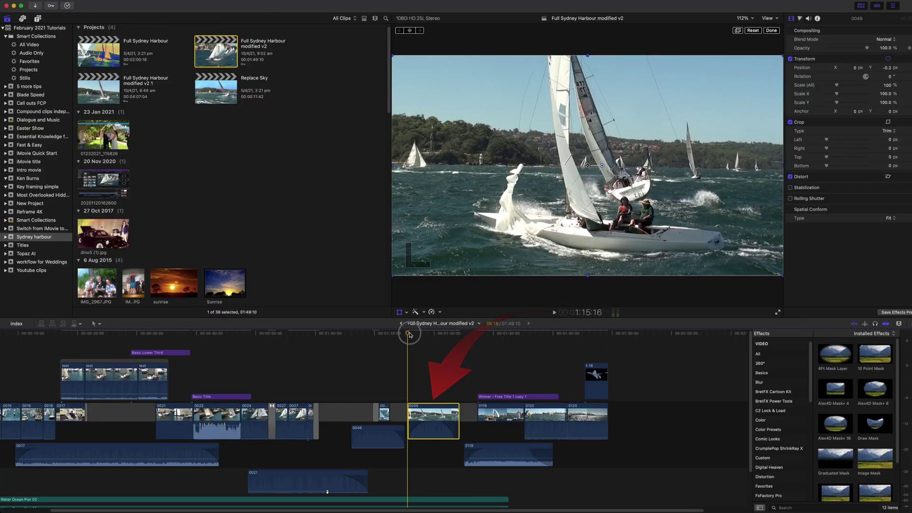
{"action": "mouse_move", "coordinate": [408, 334]}
{"action": "left_mouse_down"}
{"action": "mouse_move", "coordinate": [440, 338]}
{"action": "mouse_move", "coordinate": [407, 335]}
{"action": "left_mouse_up"}
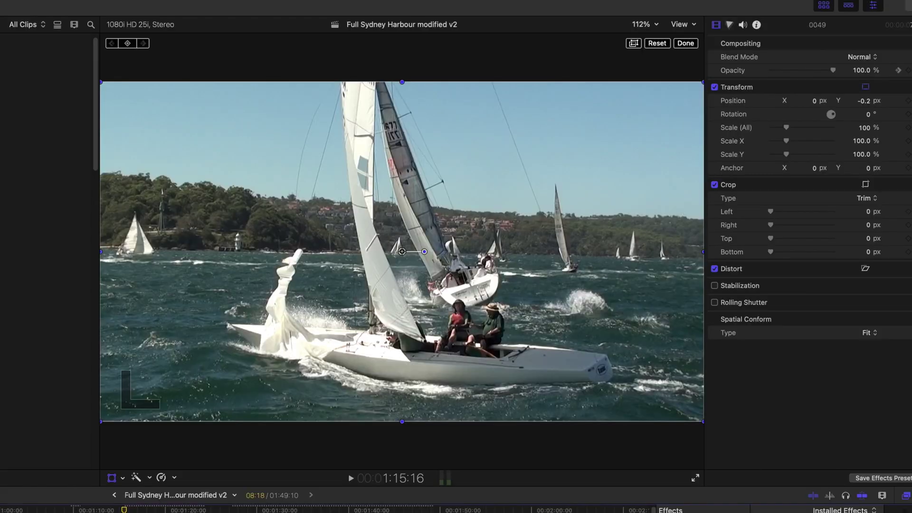
{"action": "key", "text": "space"}
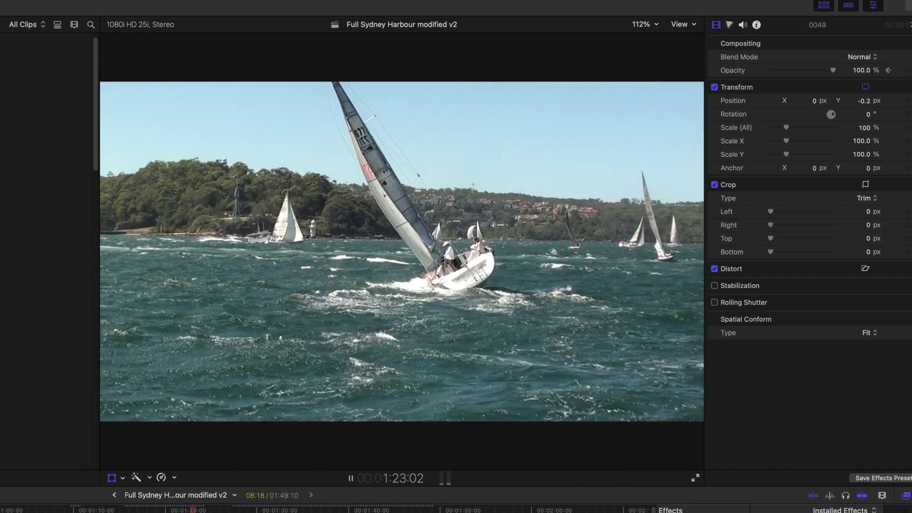
Stop playback and enable on-screen Transform controls for clip 0049 in the viewer.
{"action": "left_click", "coordinate": [135, 511]}
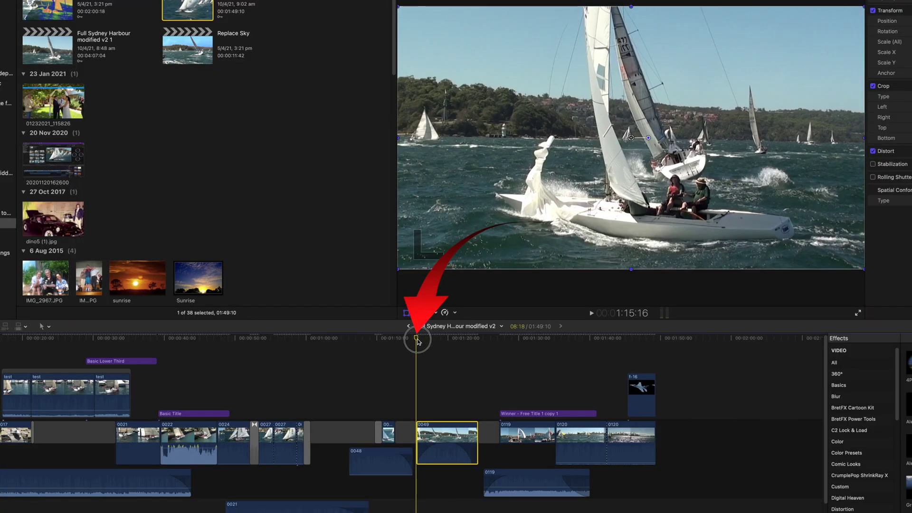
{"action": "right_click", "coordinate": [570, 164]}
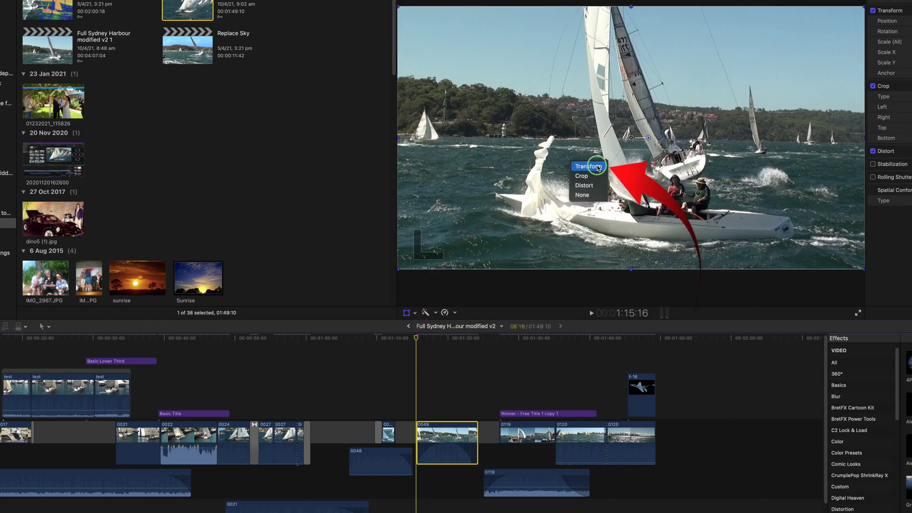
{"action": "left_click", "coordinate": [589, 166]}
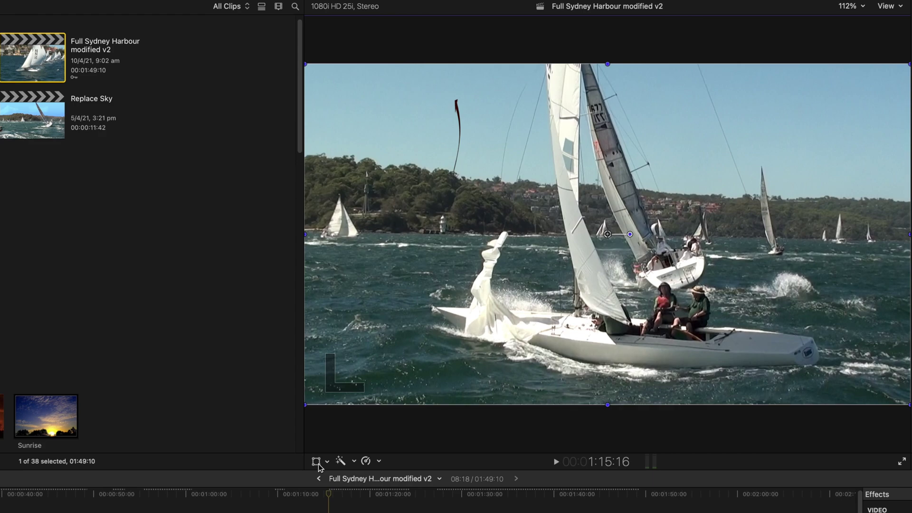
{"action": "left_click", "coordinate": [316, 462]}
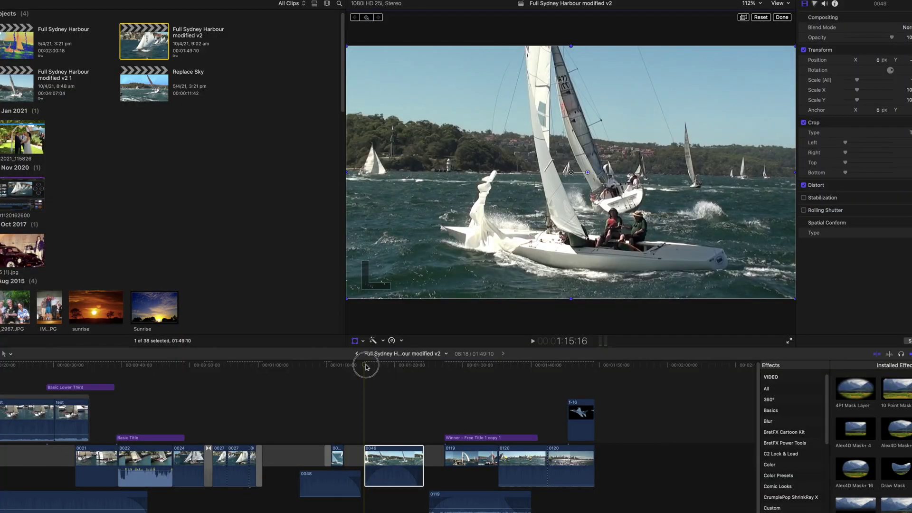
Scale the yacht clip up to about 150% and reposition it at a later frame.
{"action": "left_click_drag", "start_coordinate": [366, 368], "coordinate": [393, 373]}
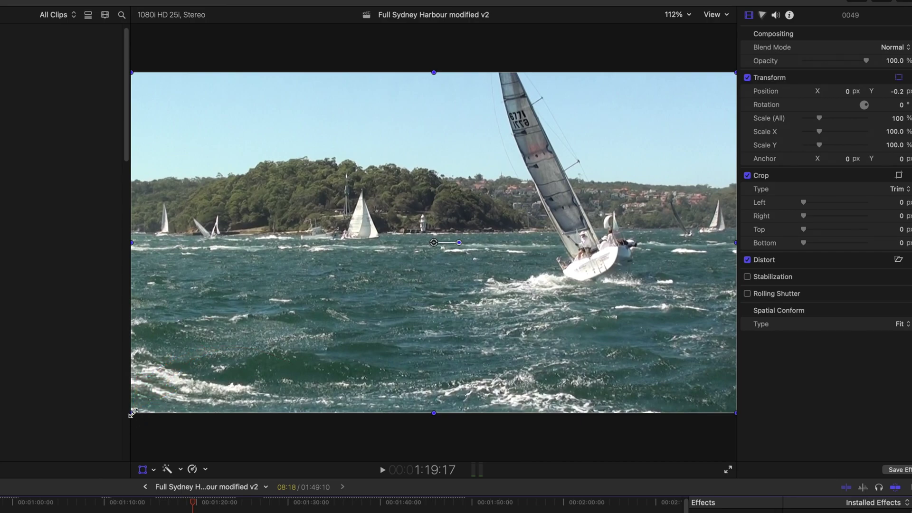
{"action": "left_click_drag", "start_coordinate": [133, 414], "coordinate": [12, 504]}
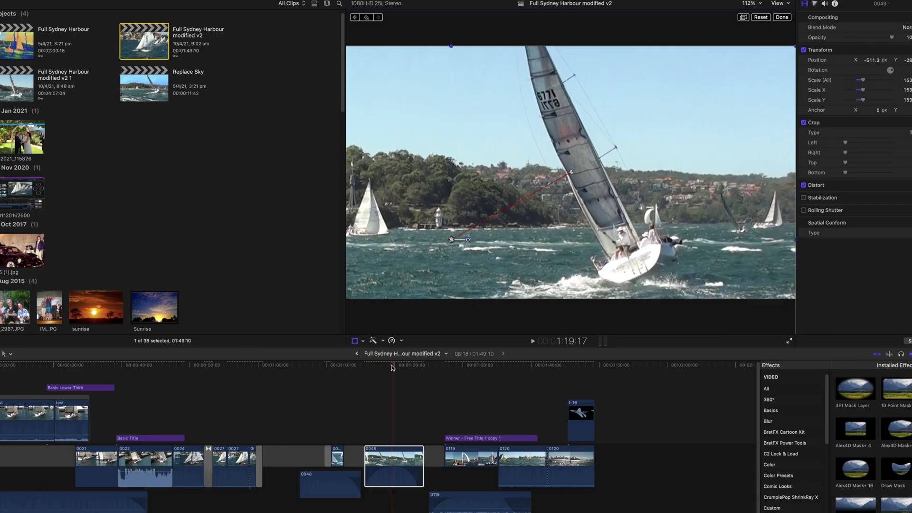
{"action": "left_click_drag", "start_coordinate": [391, 367], "coordinate": [411, 369]}
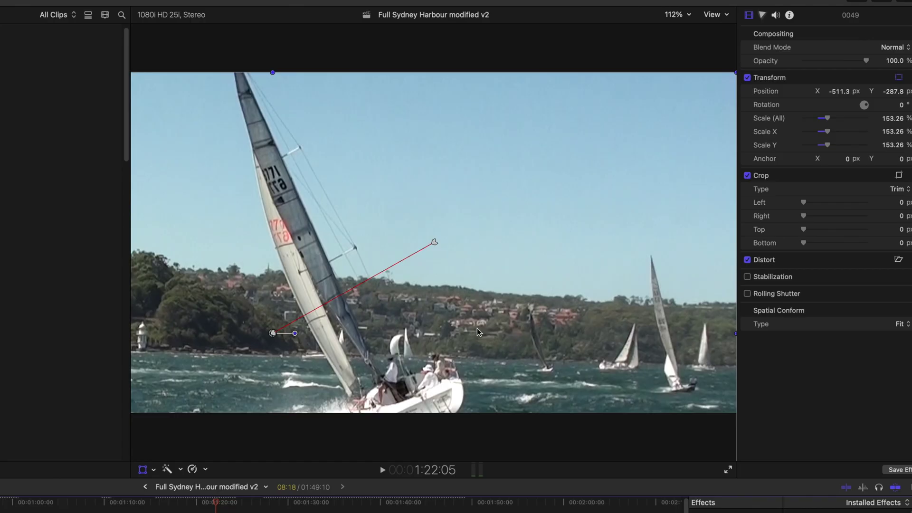
{"action": "left_click_drag", "start_coordinate": [603, 236], "coordinate": [641, 180]}
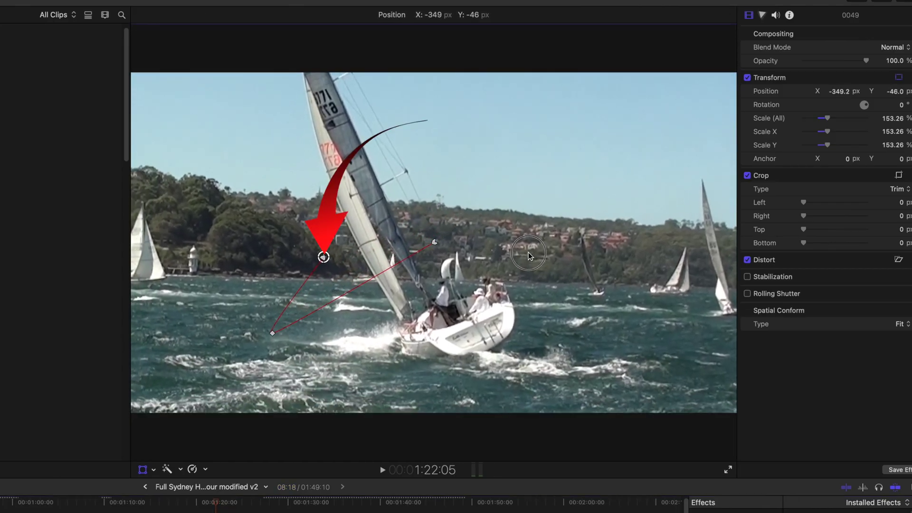
{"action": "left_click_drag", "start_coordinate": [529, 254], "coordinate": [551, 261]}
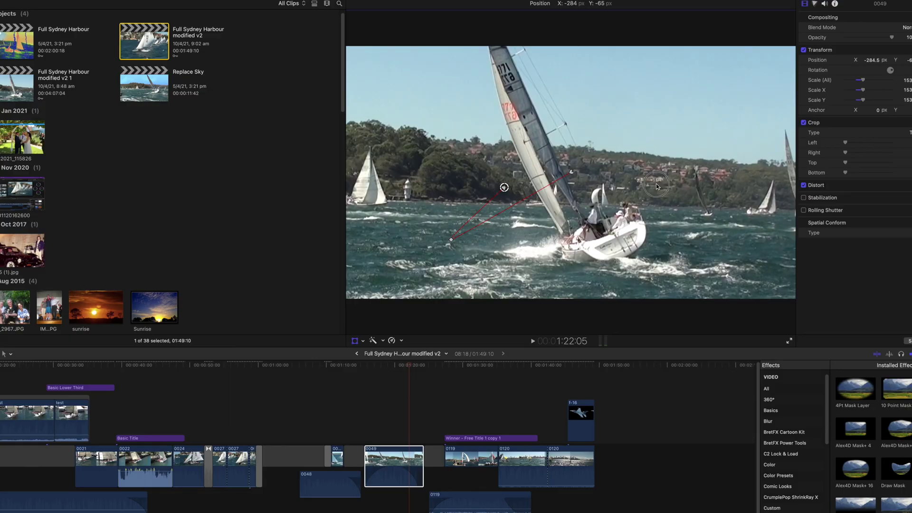
{"action": "left_click_drag", "start_coordinate": [657, 187], "coordinate": [641, 190]}
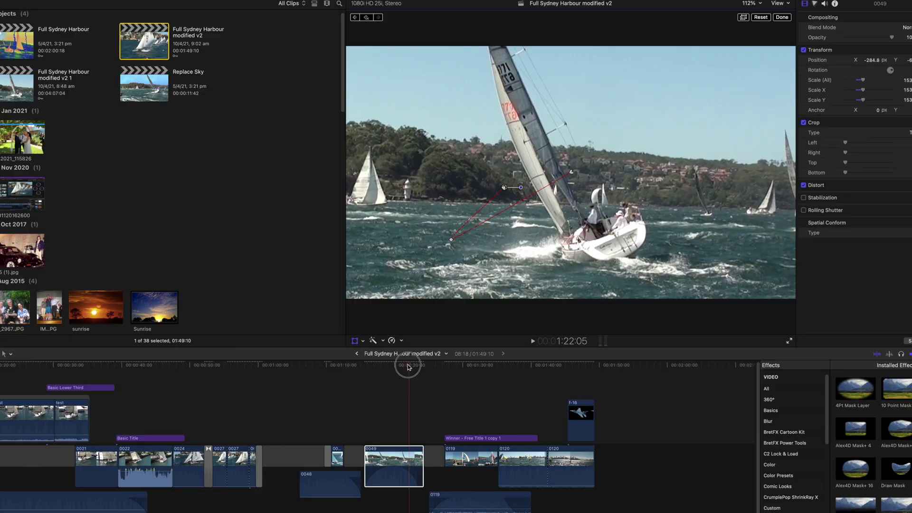
Add another position keyframe moving the image up and left, then review the motion.
{"action": "left_click_drag", "start_coordinate": [408, 367], "coordinate": [386, 374]}
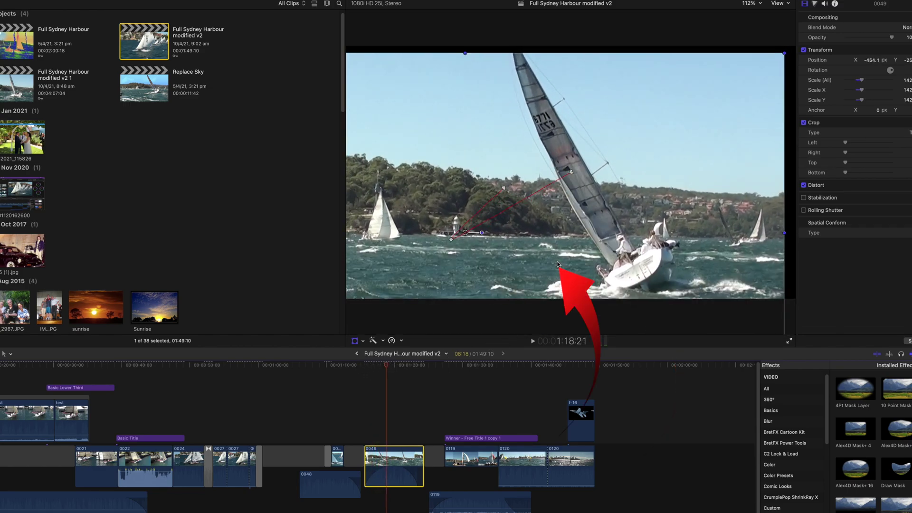
{"action": "left_click_drag", "start_coordinate": [557, 264], "coordinate": [571, 199]}
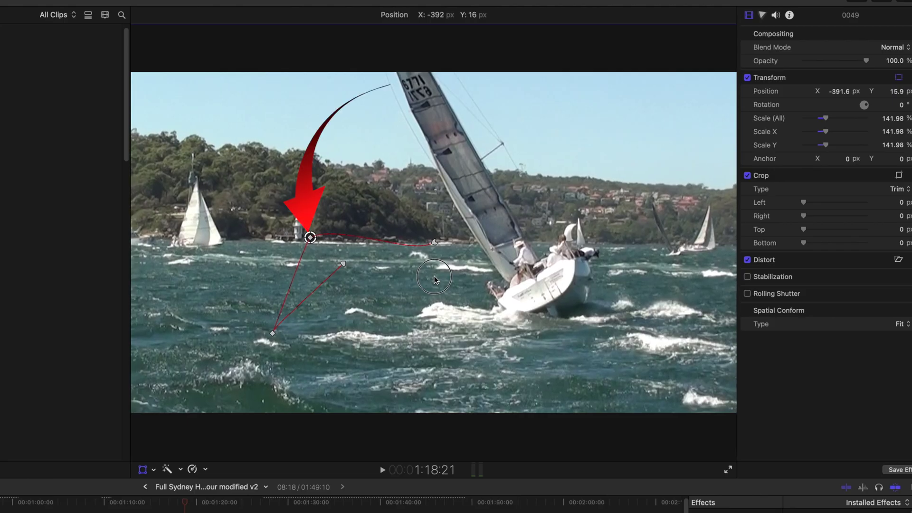
{"action": "left_click_drag", "start_coordinate": [434, 278], "coordinate": [435, 281]}
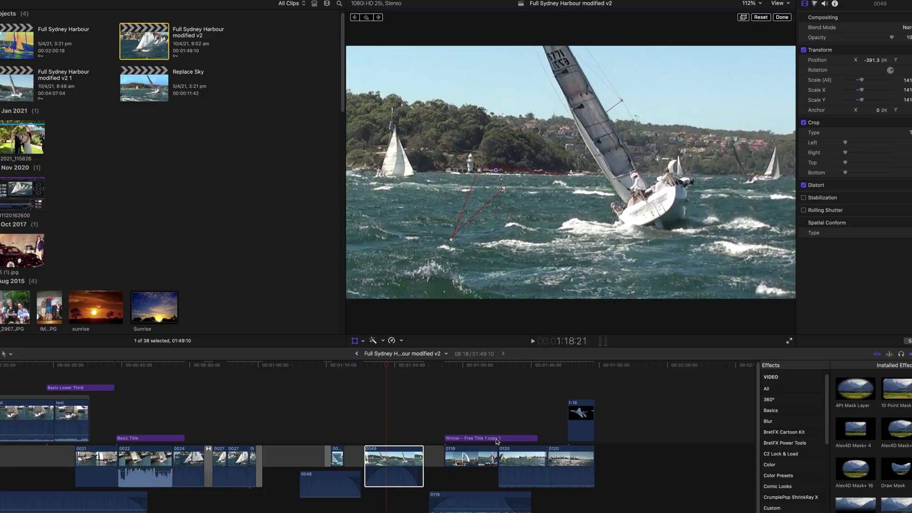
{"action": "mouse_move", "coordinate": [385, 370]}
{"action": "left_mouse_down"}
{"action": "mouse_move", "coordinate": [367, 373]}
{"action": "mouse_move", "coordinate": [390, 375]}
{"action": "left_mouse_up"}
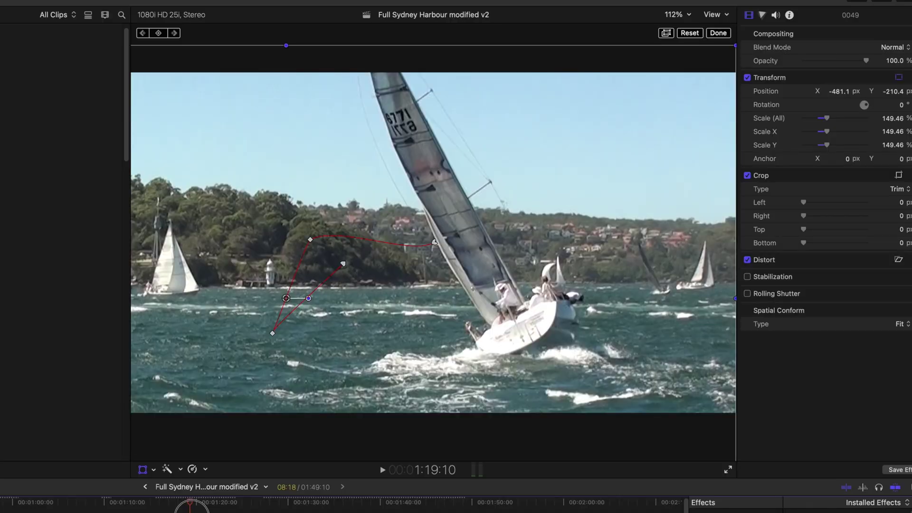
Curve the motion path at this keyframe, set the point to Smooth, then back to Linear.
{"action": "left_click_drag", "start_coordinate": [286, 299], "coordinate": [279, 317]}
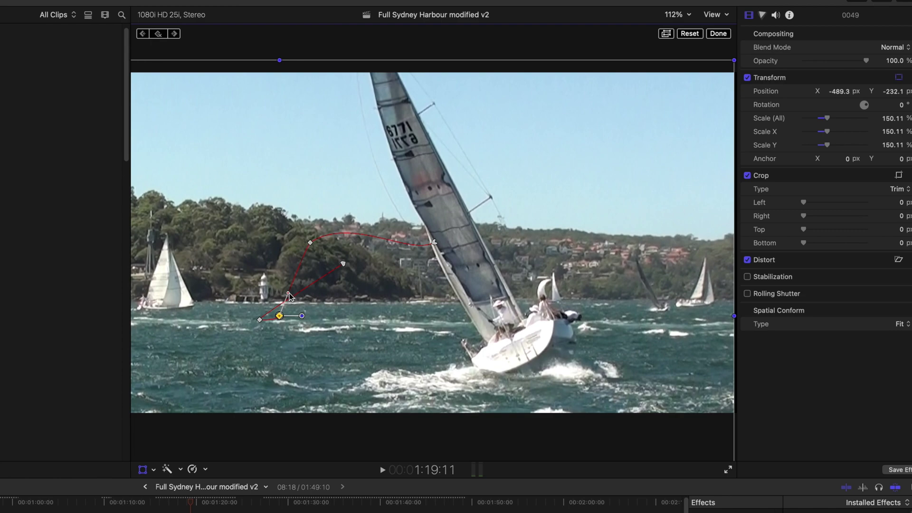
{"action": "left_click_drag", "start_coordinate": [288, 296], "coordinate": [370, 388]}
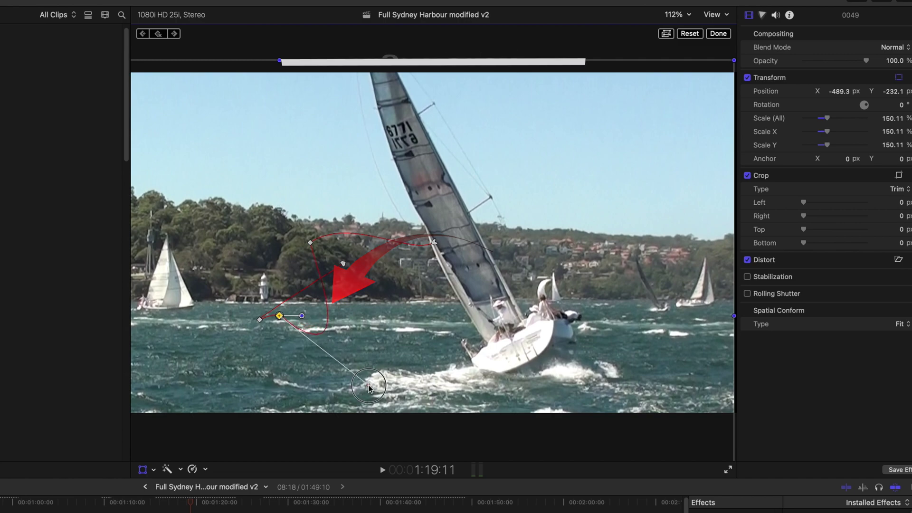
{"action": "right_click", "coordinate": [311, 243]}
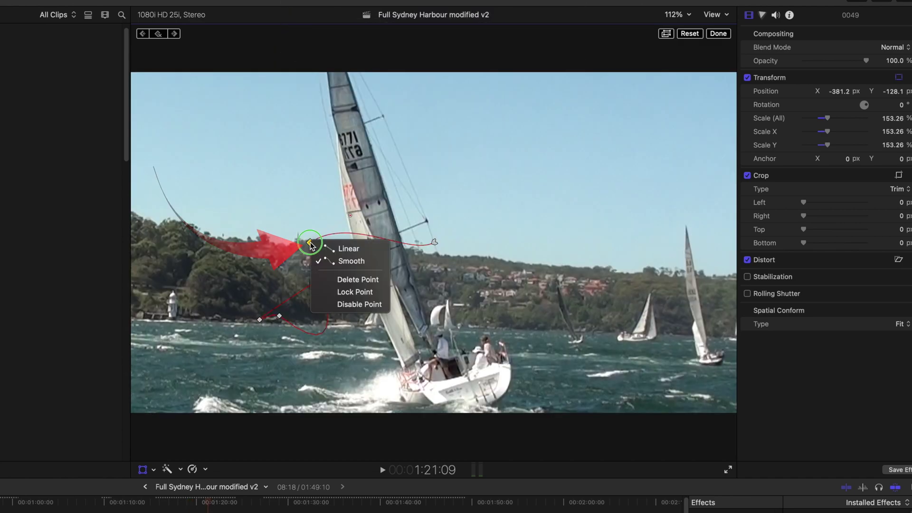
{"action": "left_click", "coordinate": [329, 262]}
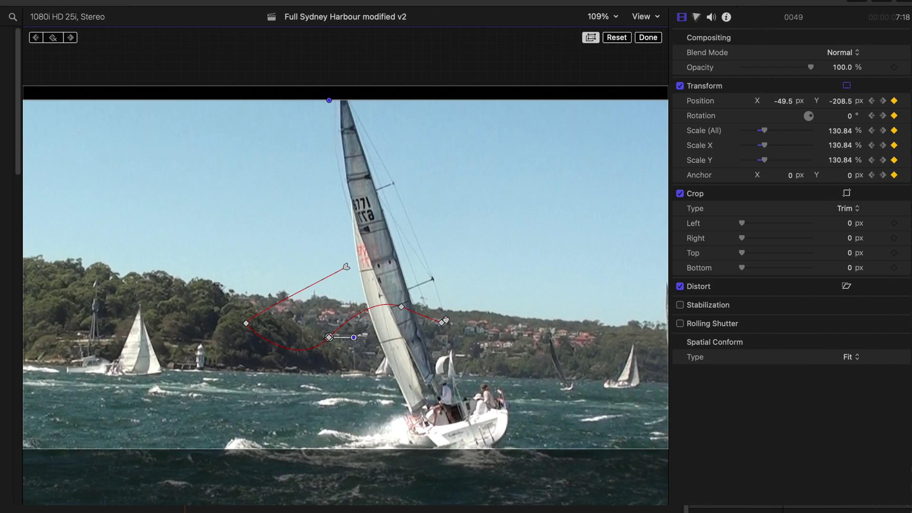
{"action": "left_click", "coordinate": [232, 276]}
{"action": "left_click", "coordinate": [347, 280]}
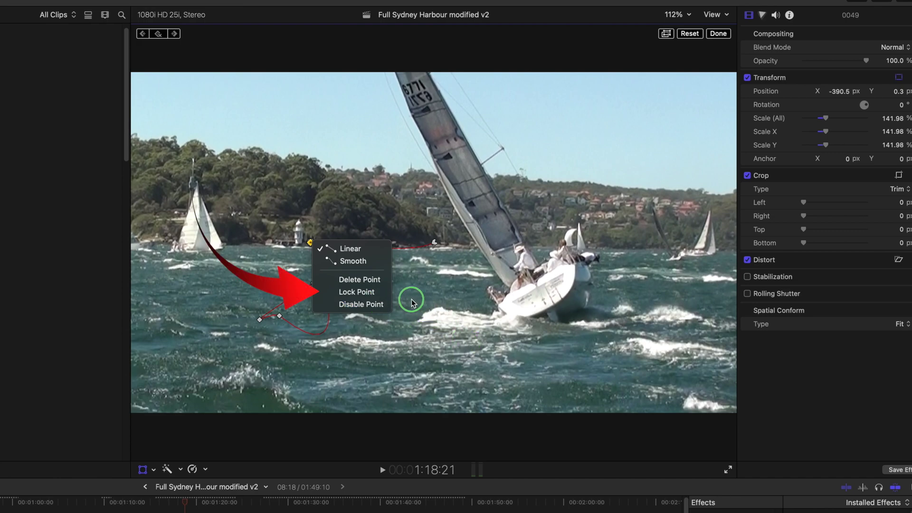
Lock the yacht path point, test dragging the clip, then unlock the point.
{"action": "left_click", "coordinate": [383, 295]}
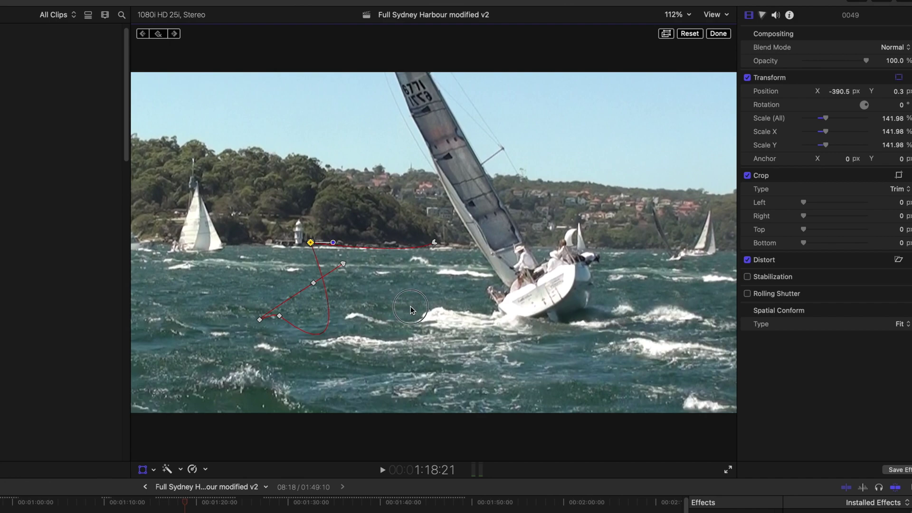
{"action": "left_click_drag", "start_coordinate": [406, 308], "coordinate": [299, 185]}
{"action": "right_click", "coordinate": [310, 243]}
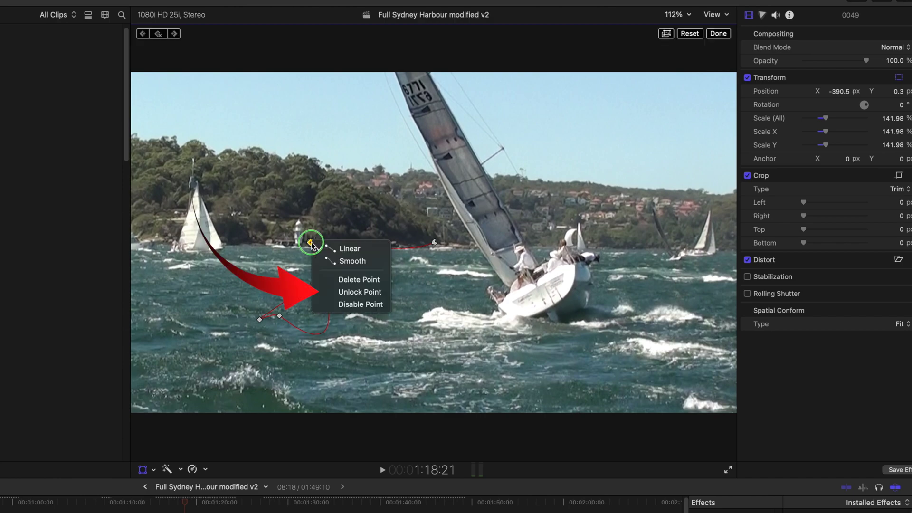
{"action": "left_click", "coordinate": [346, 291]}
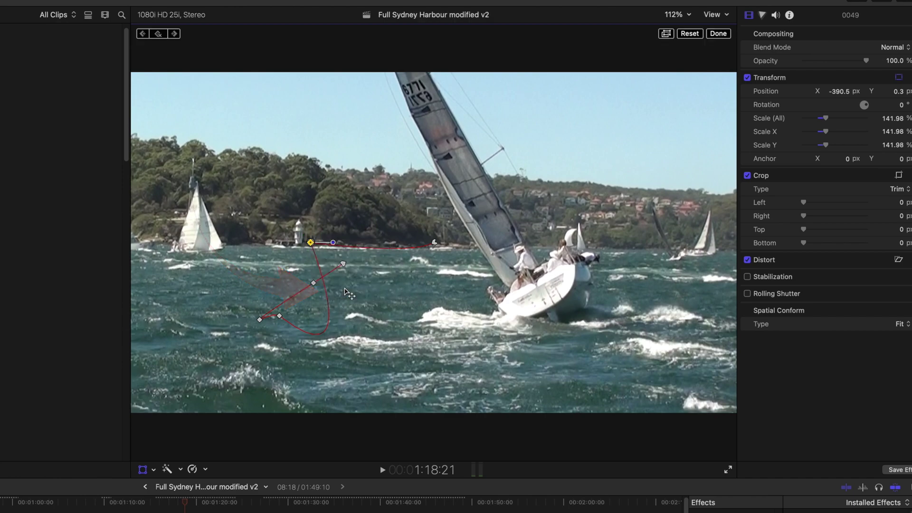
Disable the yacht path point, then re-enable it.
{"action": "right_click", "coordinate": [311, 243]}
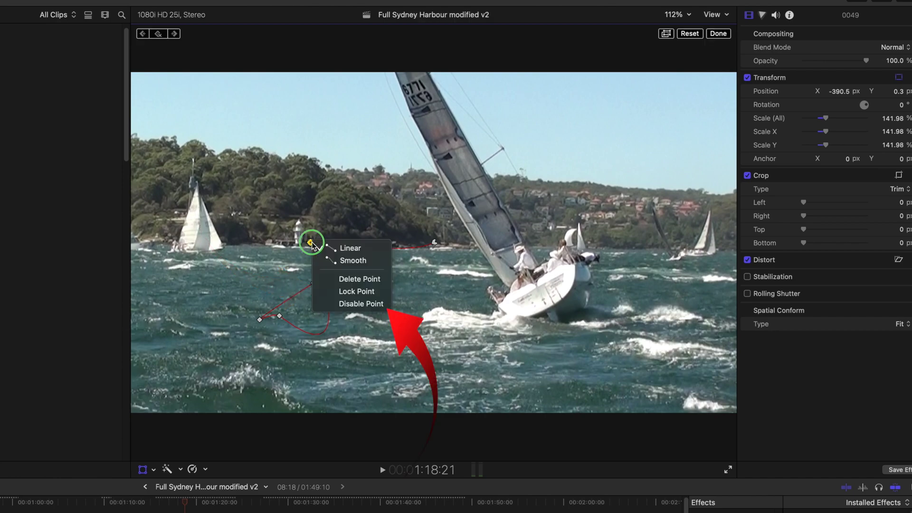
{"action": "left_click", "coordinate": [345, 304]}
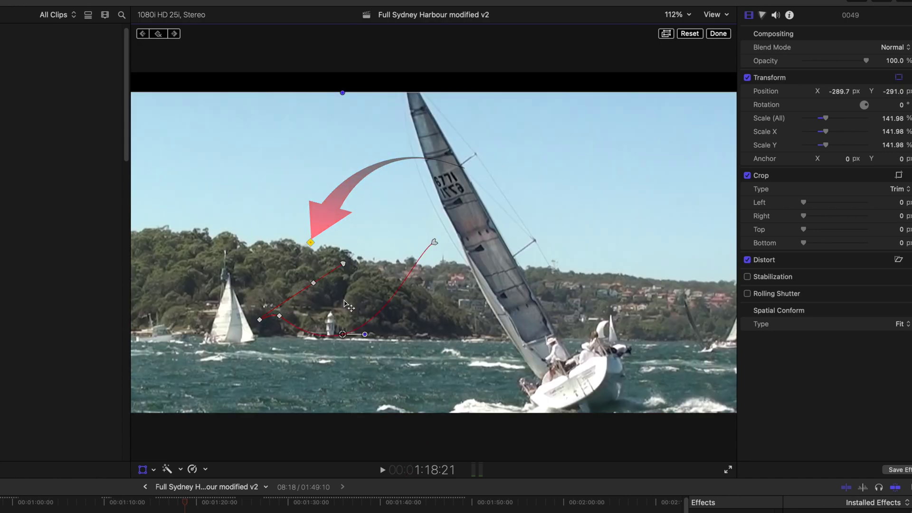
{"action": "right_click", "coordinate": [312, 244]}
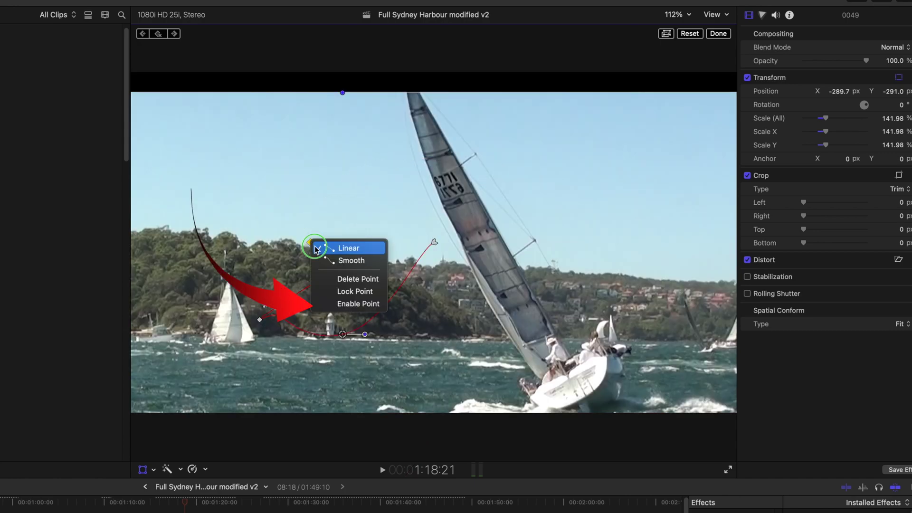
{"action": "left_click", "coordinate": [338, 302]}
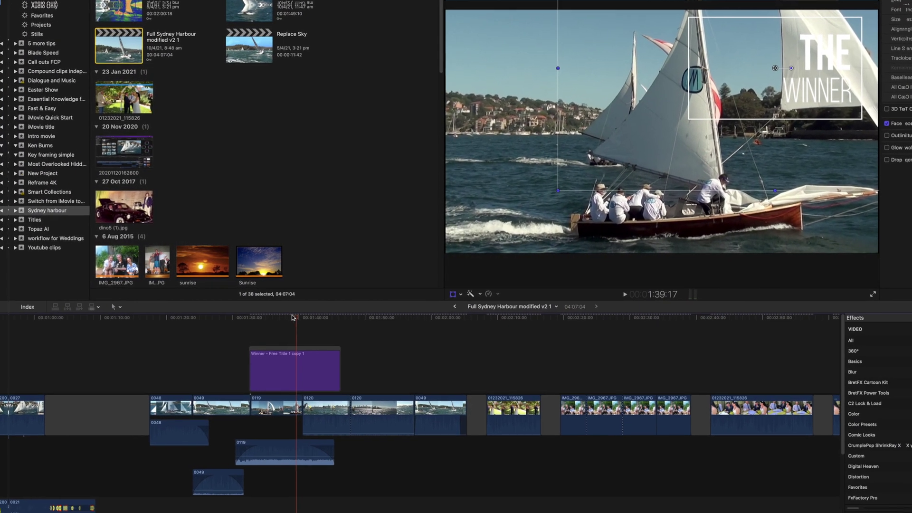
Park the playhead on the Winner title clip and show its video animation lanes.
{"action": "left_click_drag", "start_coordinate": [287, 319], "coordinate": [249, 328]}
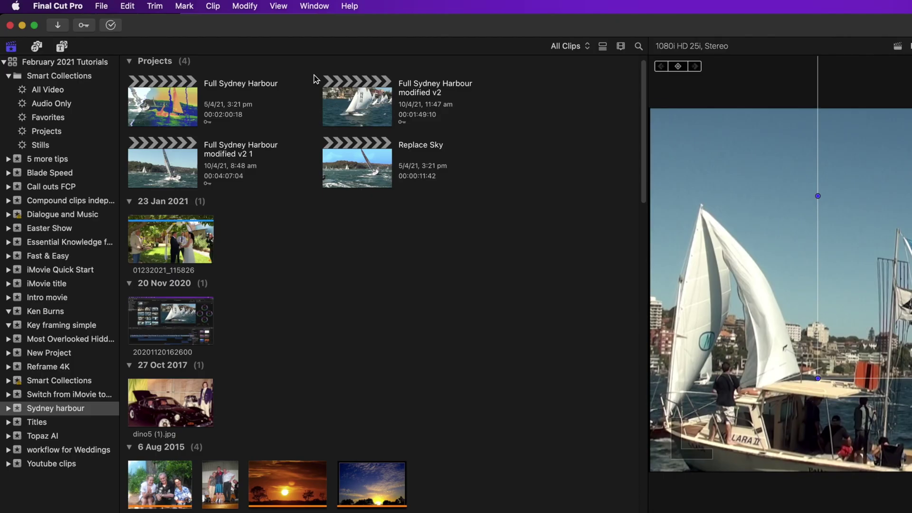
{"action": "left_click", "coordinate": [214, 6]}
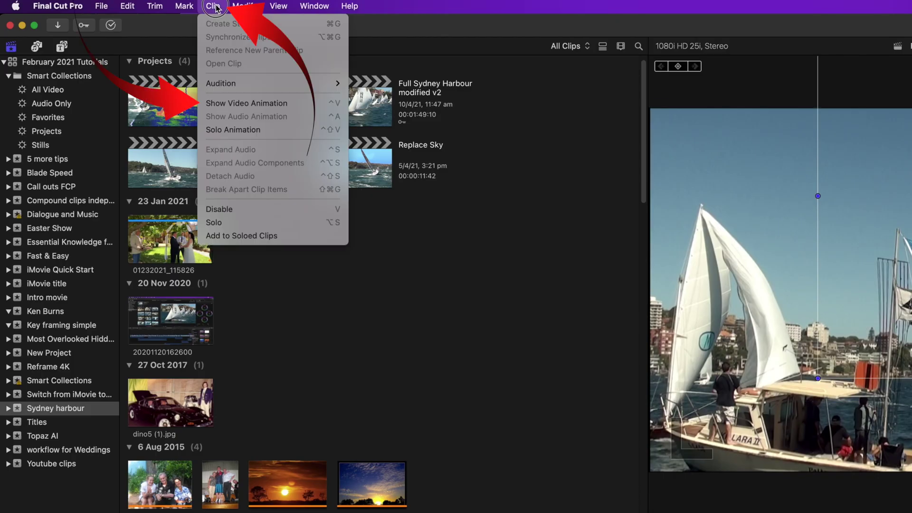
{"action": "left_click", "coordinate": [246, 103]}
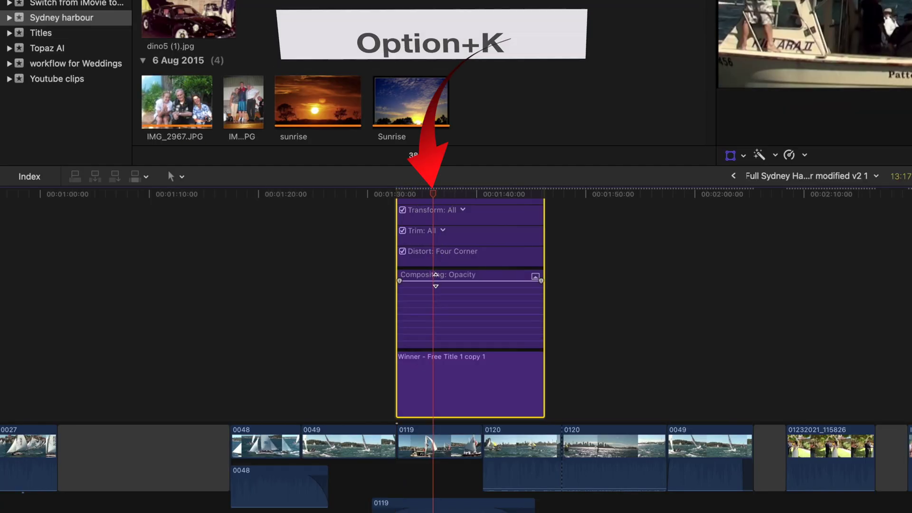
Add two opacity keyframes to the Winner title and lower the second to about 40%.
{"action": "key", "text": "alt+k"}
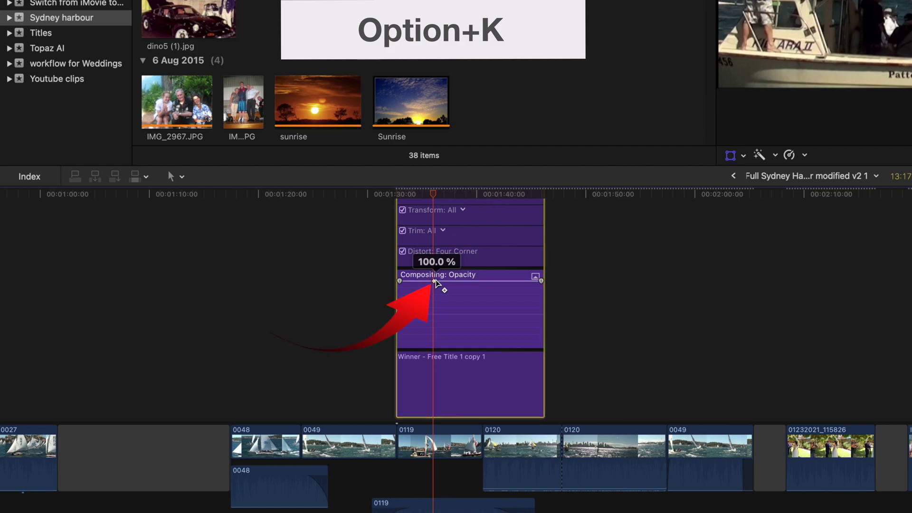
{"action": "left_click_drag", "start_coordinate": [426, 197], "coordinate": [471, 201]}
{"action": "key", "text": "alt+k"}
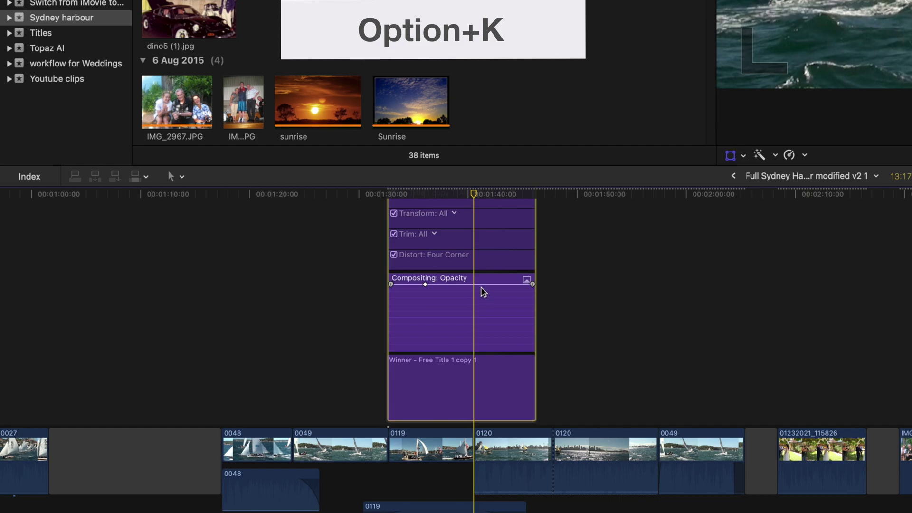
{"action": "mouse_move", "coordinate": [471, 285]}
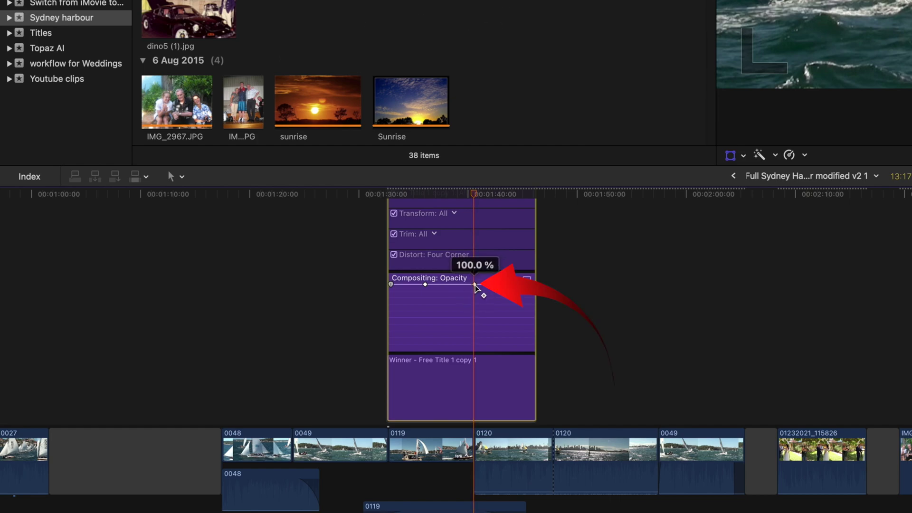
{"action": "mouse_move", "coordinate": [475, 284]}
{"action": "left_mouse_down"}
{"action": "mouse_move", "coordinate": [475, 340]}
{"action": "mouse_move", "coordinate": [523, 330]}
{"action": "left_mouse_up"}
{"action": "scroll", "coordinate": [488, 285], "scroll_direction": "left", "scroll_amount": 2}
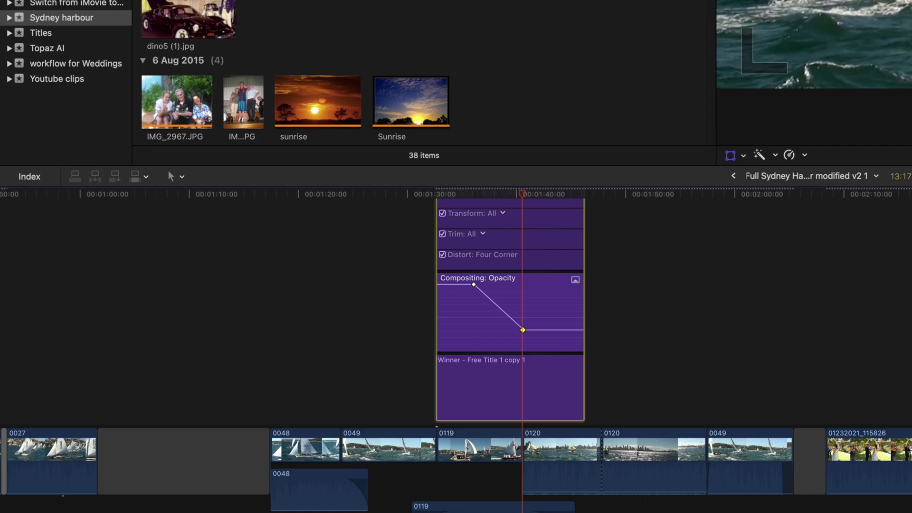
Bend the opacity fade into a curve and try the Linear and Ease shapes.
{"action": "left_click_drag", "start_coordinate": [500, 308], "coordinate": [607, 257]}
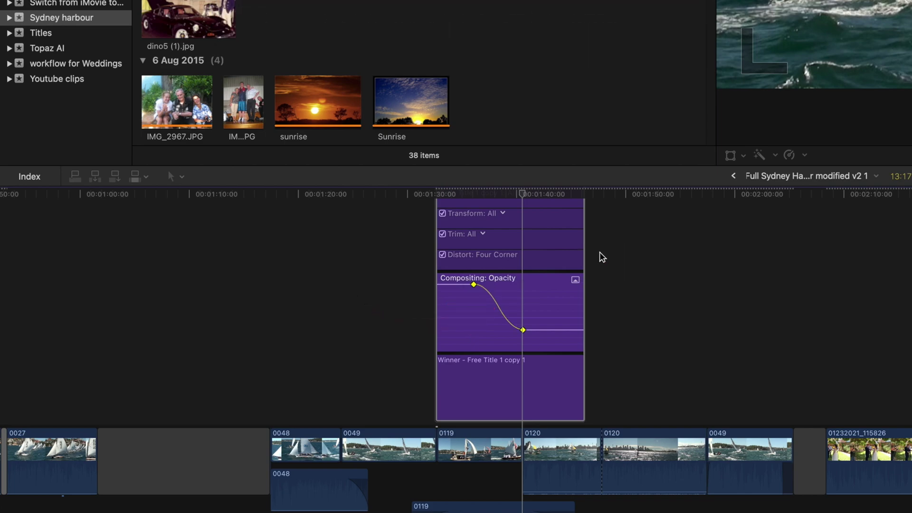
{"action": "right_click", "coordinate": [494, 299]}
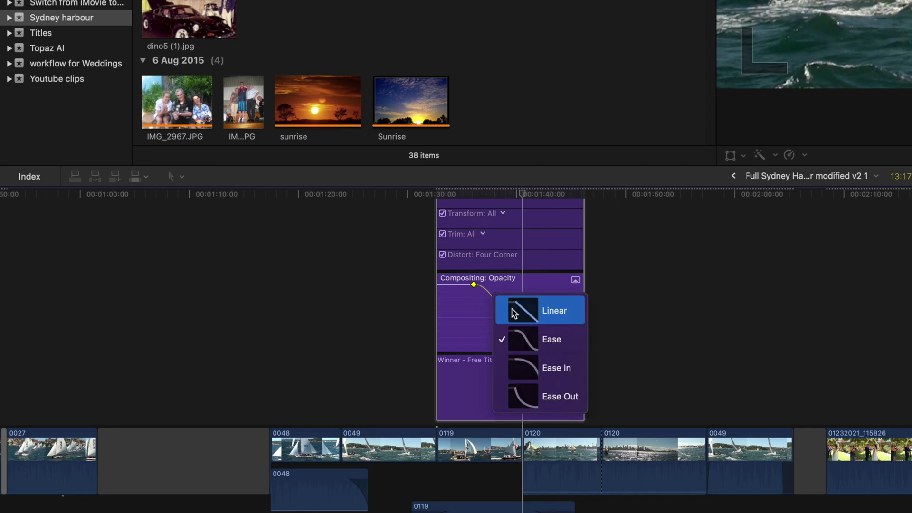
{"action": "left_click", "coordinate": [507, 310]}
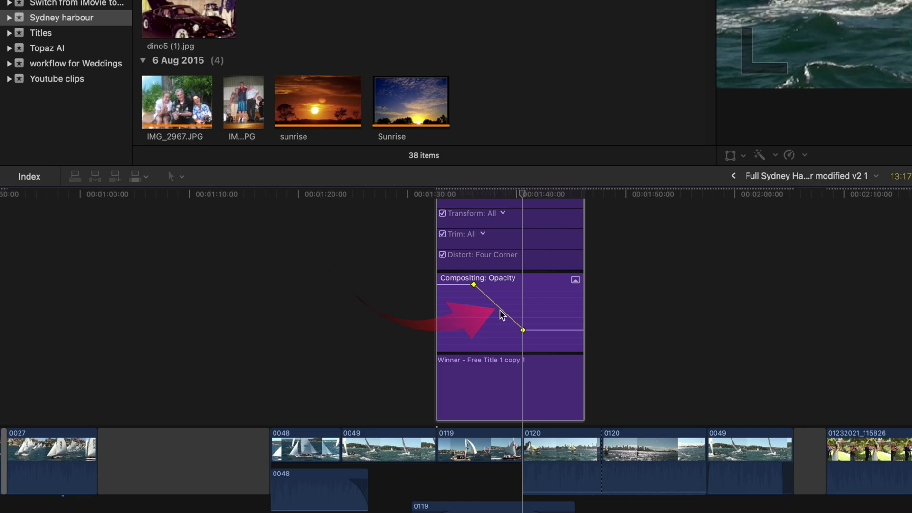
{"action": "right_click", "coordinate": [500, 314]}
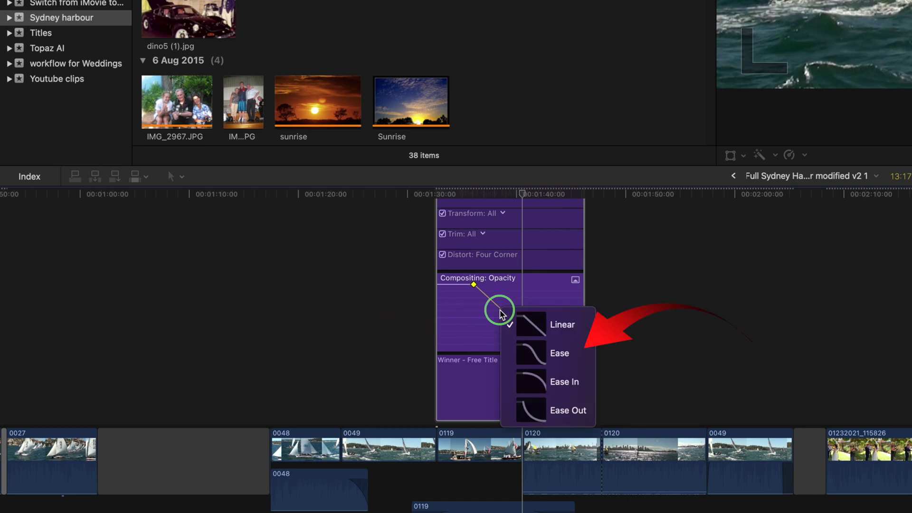
{"action": "left_click", "coordinate": [533, 360]}
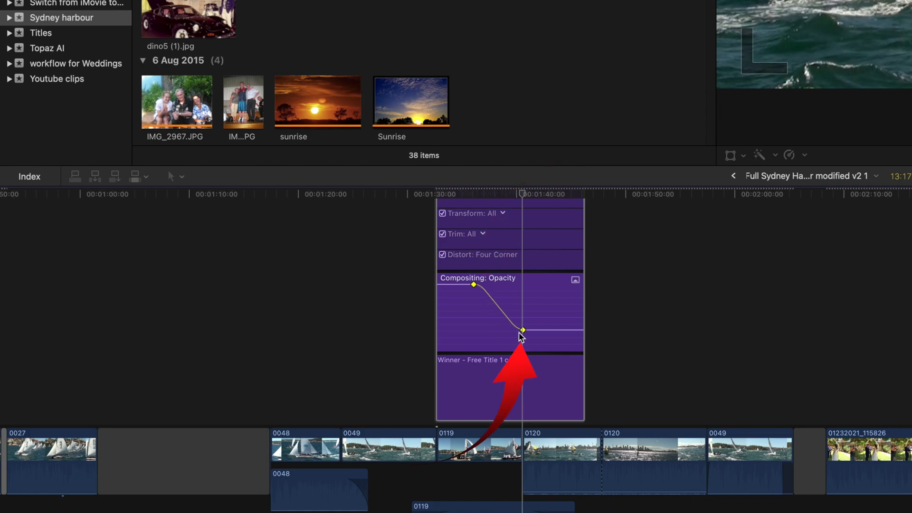
Switch the opacity fade curve to Ease In, then finally to Ease Out.
{"action": "right_click", "coordinate": [503, 310]}
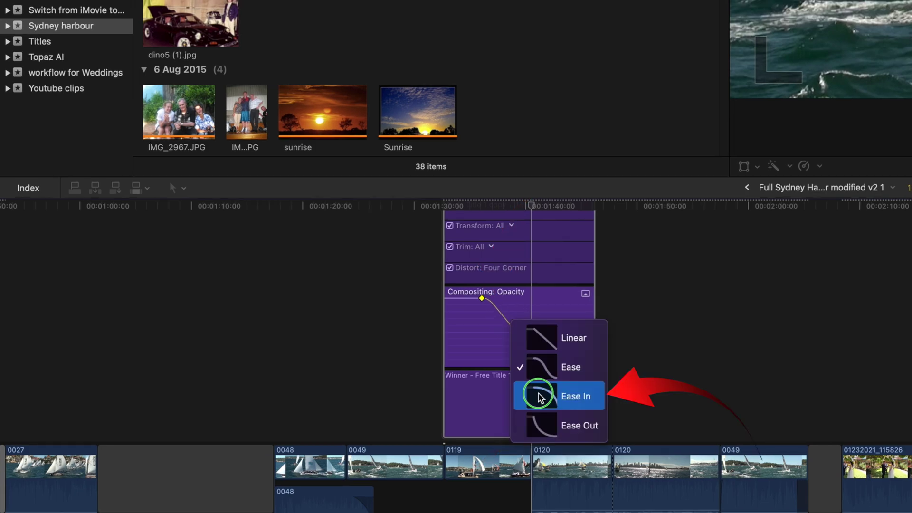
{"action": "left_click", "coordinate": [539, 396]}
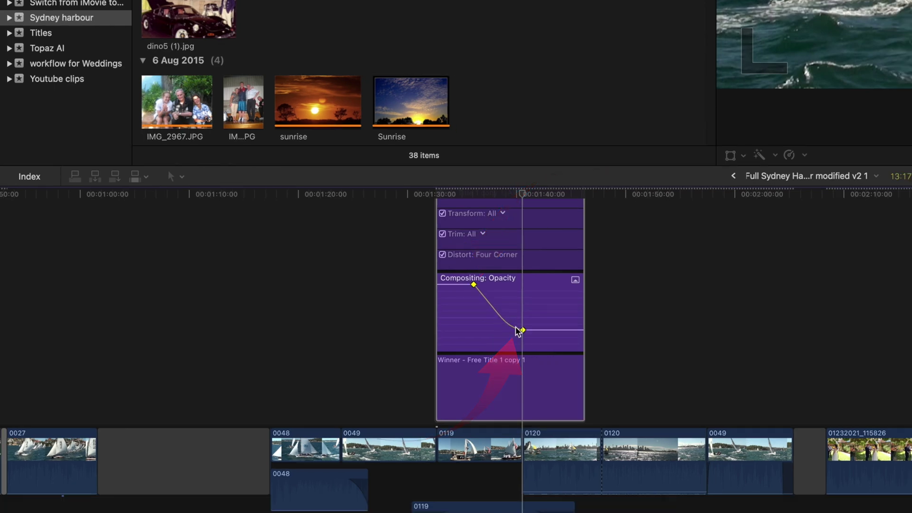
{"action": "right_click", "coordinate": [500, 315]}
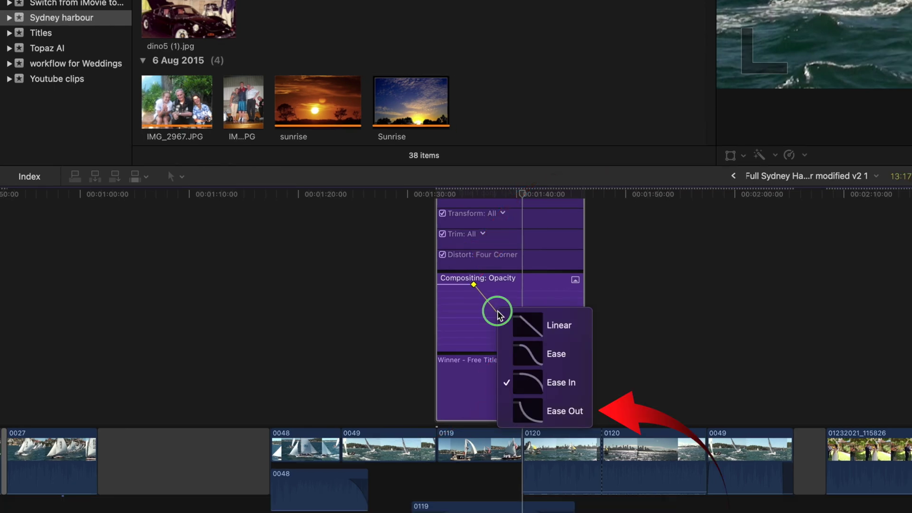
{"action": "left_click", "coordinate": [522, 353]}
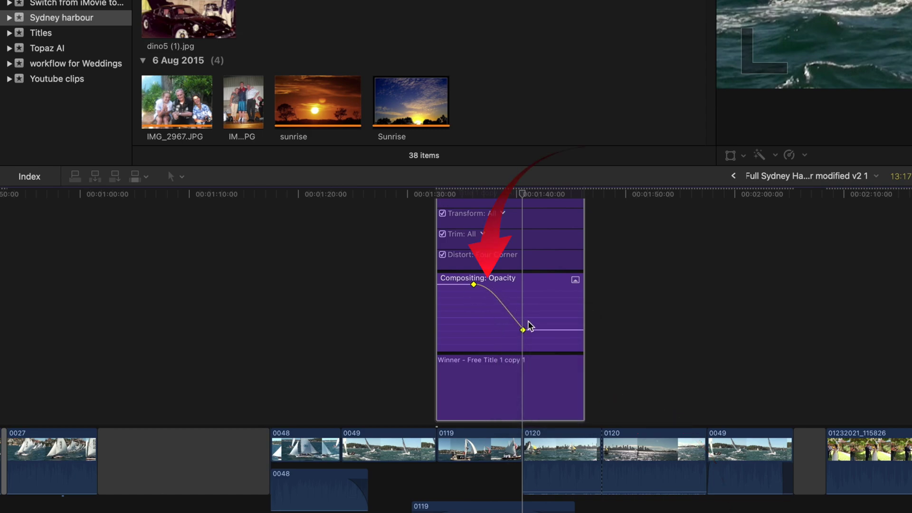
Delete both of the title's opacity keyframes from the upper keyframe's shortcut menu.
{"action": "left_click", "coordinate": [474, 285]}
{"action": "right_click", "coordinate": [474, 285]}
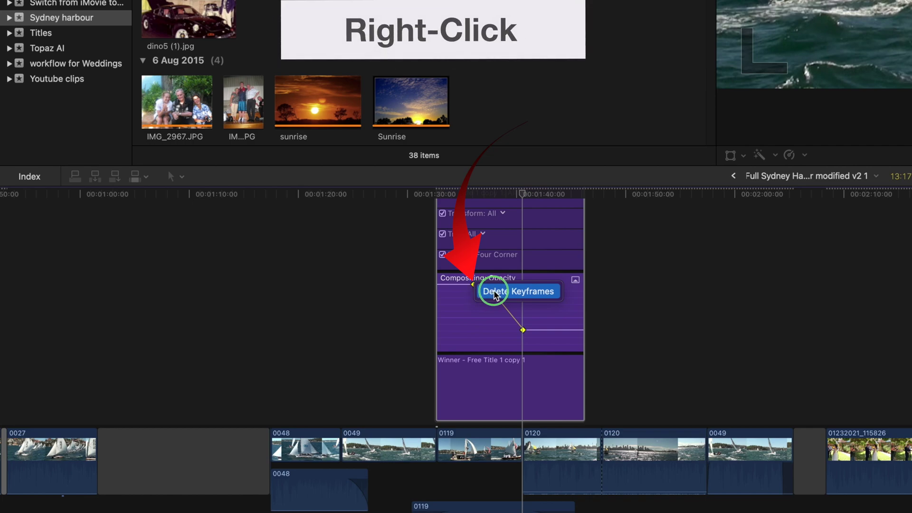
{"action": "left_click", "coordinate": [494, 294]}
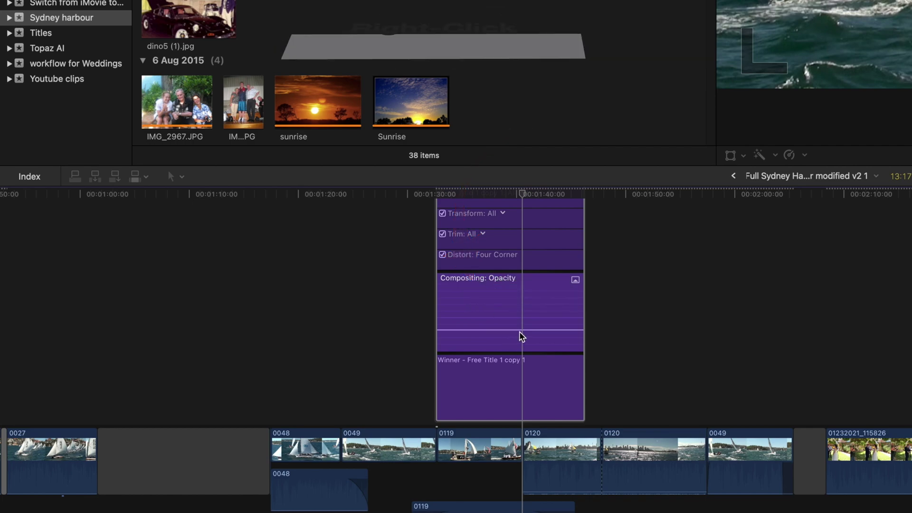
Undo that deletion, then delete only the lower opacity keyframe.
{"action": "key", "text": "super+z"}
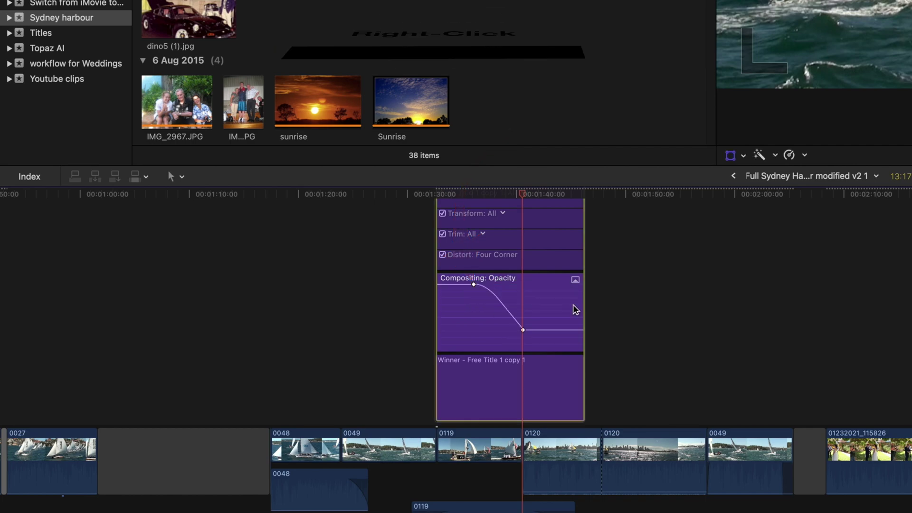
{"action": "right_click", "coordinate": [524, 331]}
{"action": "left_click", "coordinate": [543, 338]}
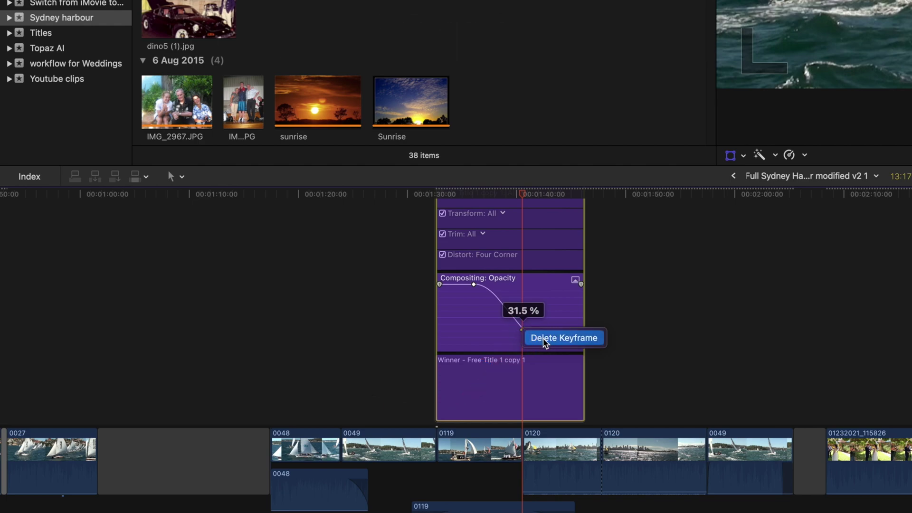